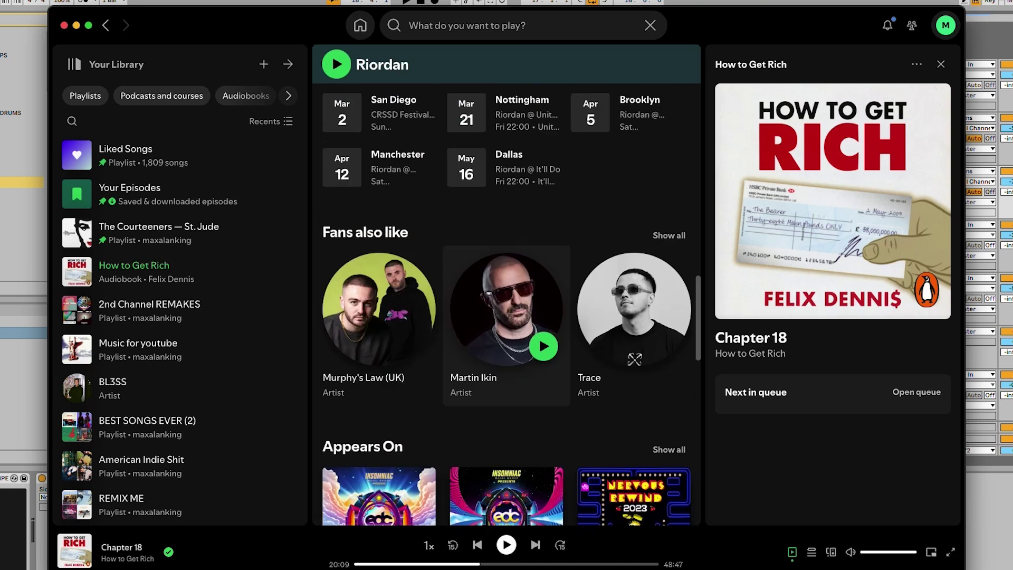
scroll(504, 400, down, 2)
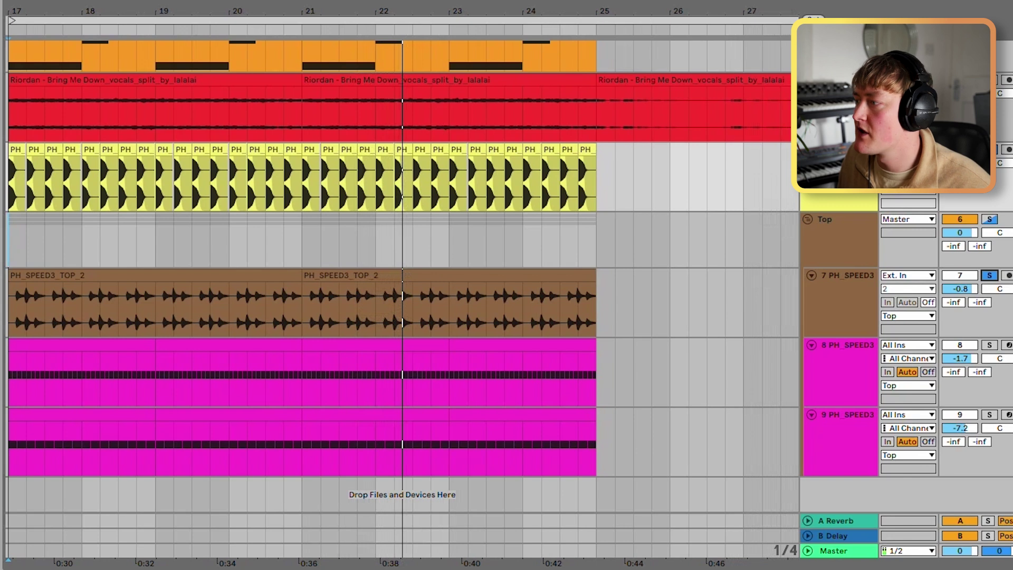
Solo the closed hat track and the ride track in turn to hear each drum layer.
click(848, 345)
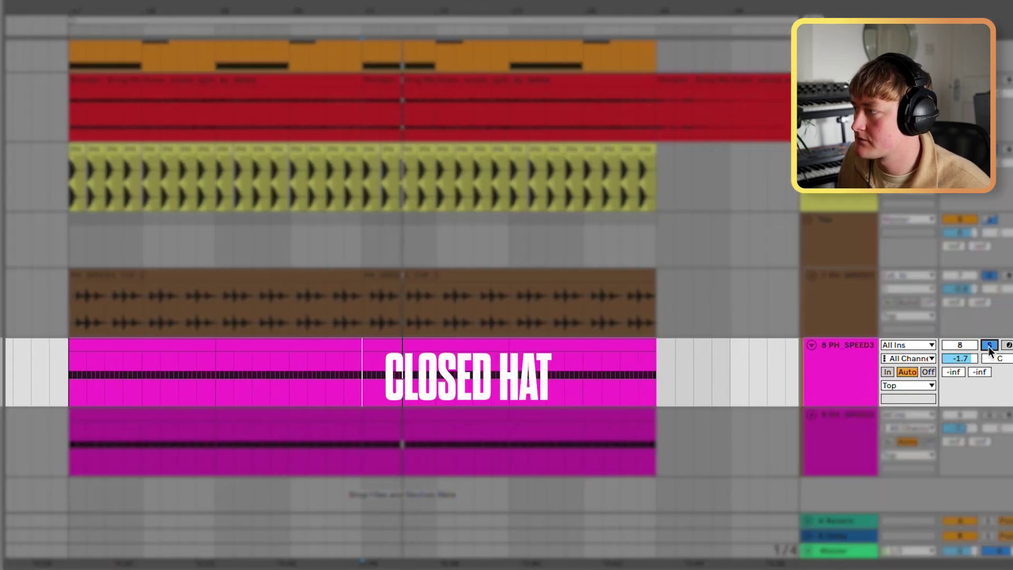
click(989, 346)
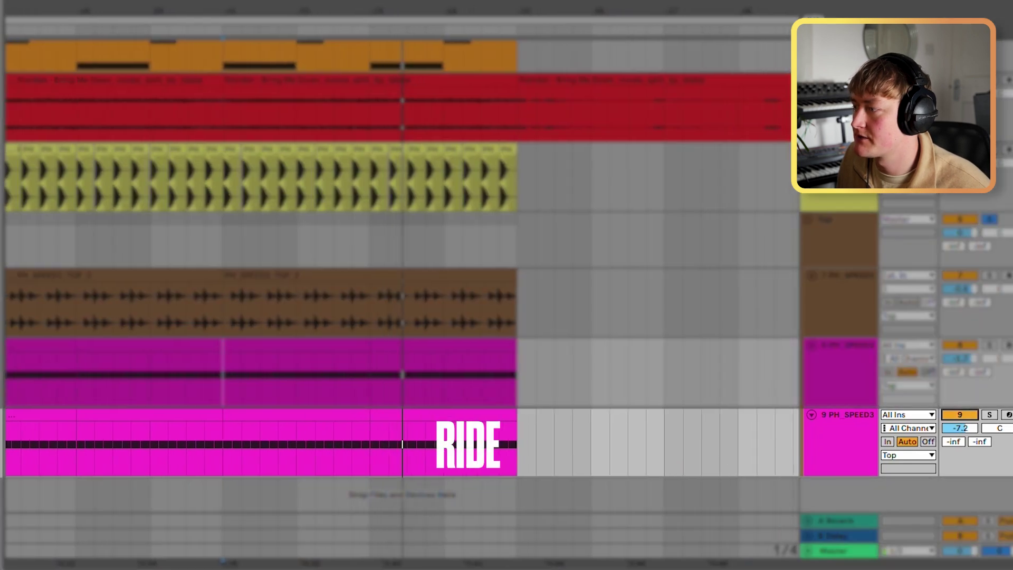
click(990, 415)
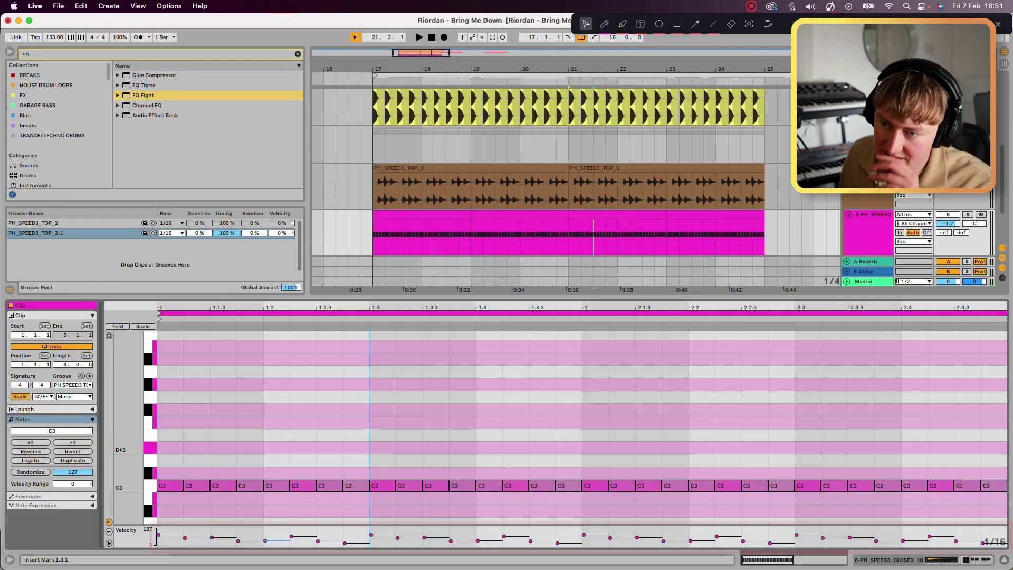
Examine the closed hat clip's note pattern, velocities and assigned groove.
drag(181, 511, 556, 532)
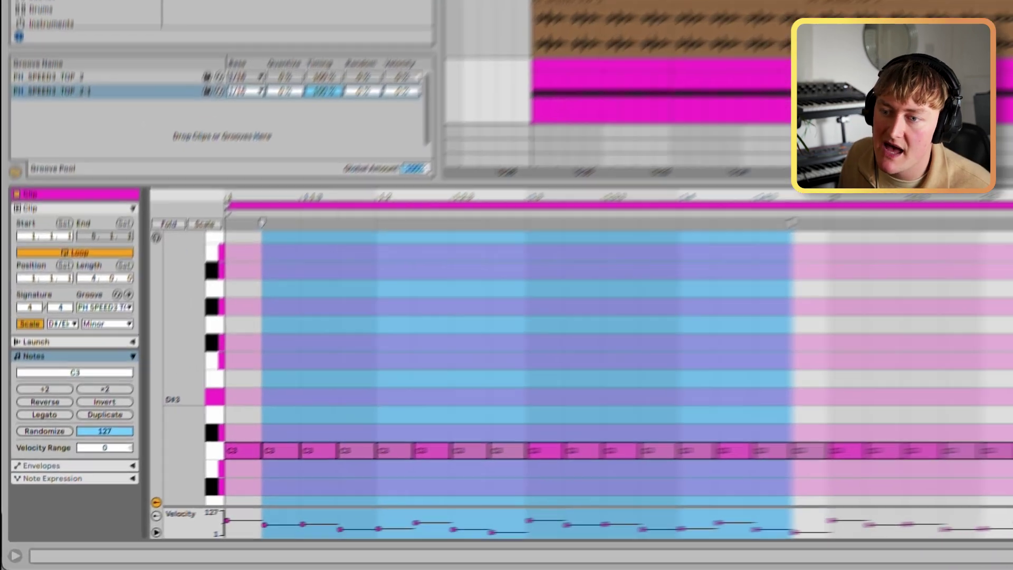
click(72, 385)
click(115, 316)
click(277, 317)
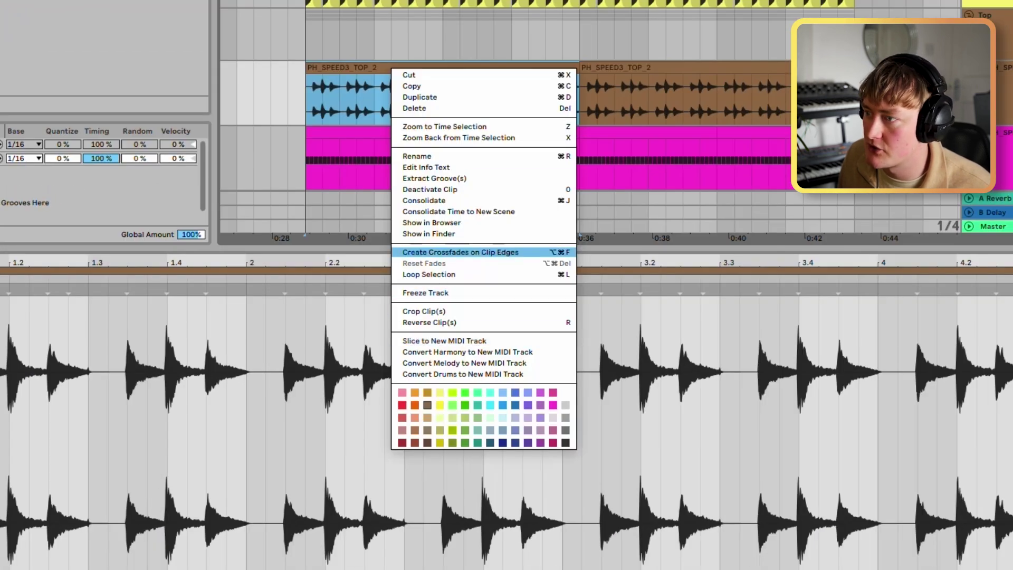
Look up the Extract Groove(s) option on the first PH_SPEED3_TOP_2 clip and check the ride track's clip and devices.
click(435, 178)
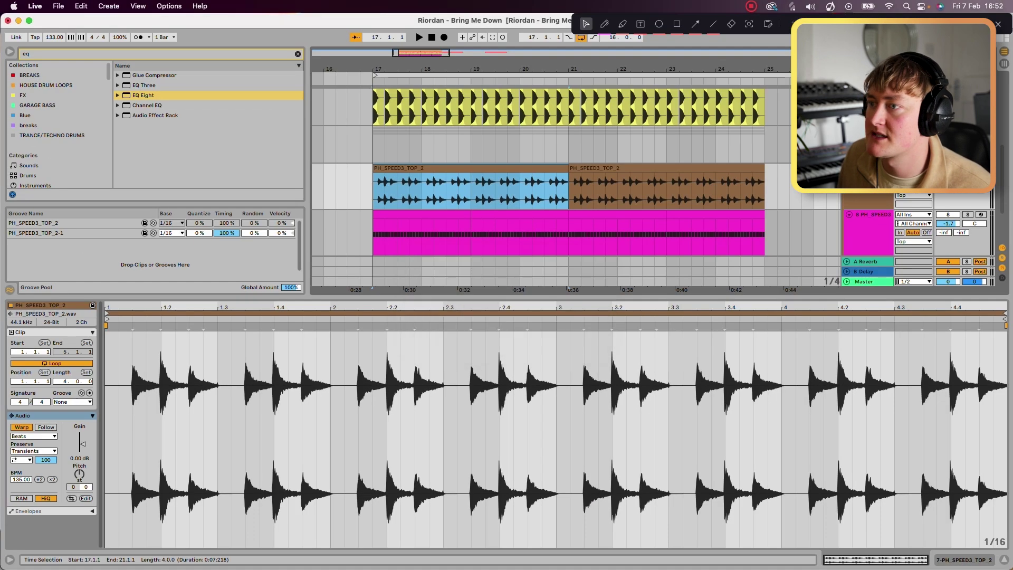
scroll(549, 174, down, 3)
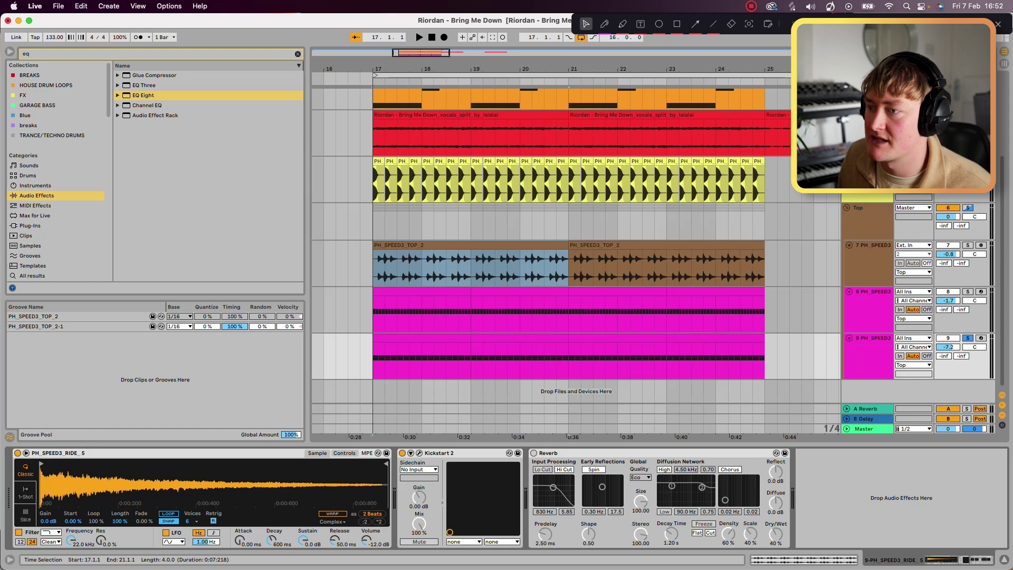
drag(471, 364, 374, 364)
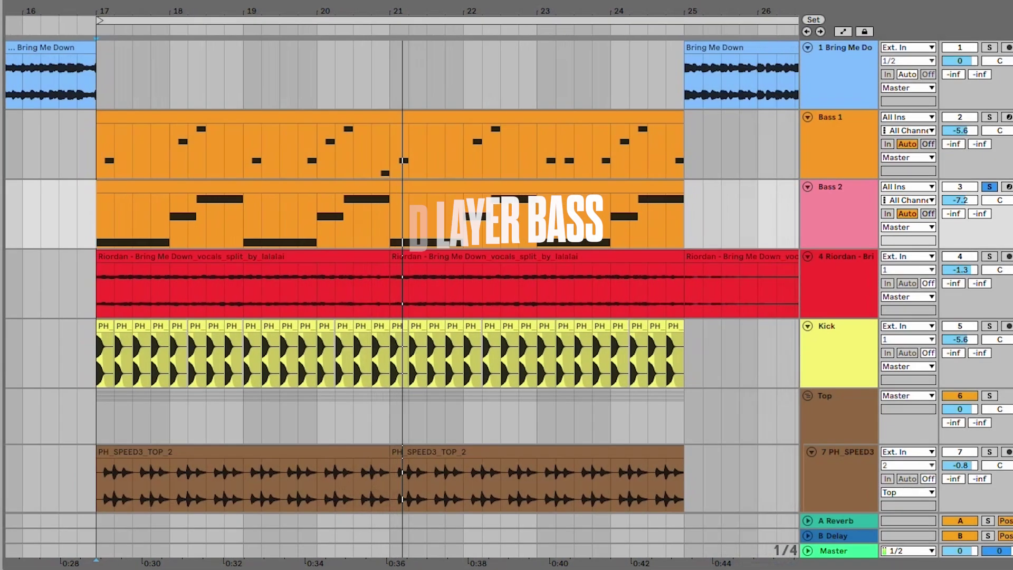
Solo Bass 2 and initialise its Serum preset with oscillators A and B at octave -2.
click(990, 187)
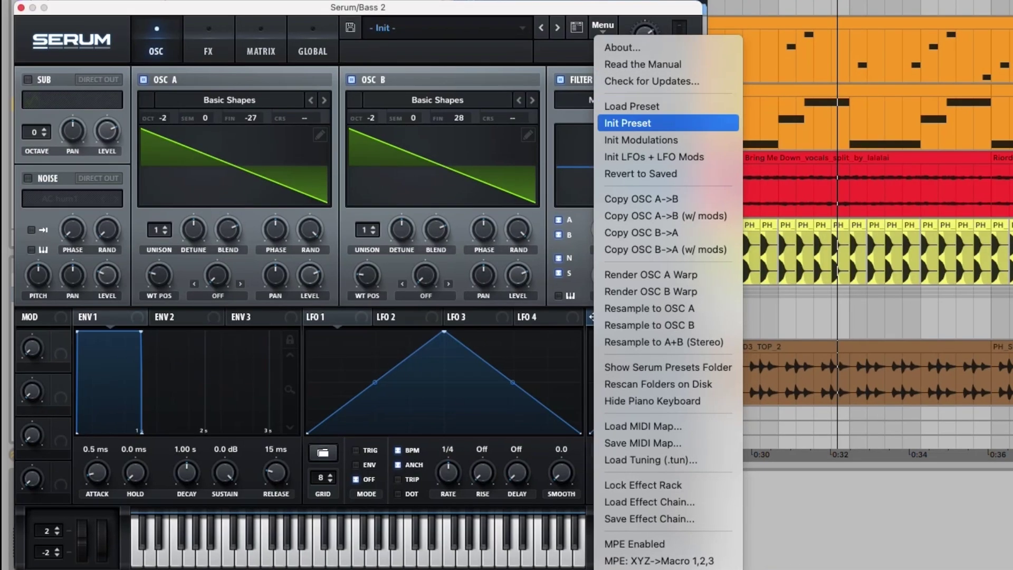
click(628, 123)
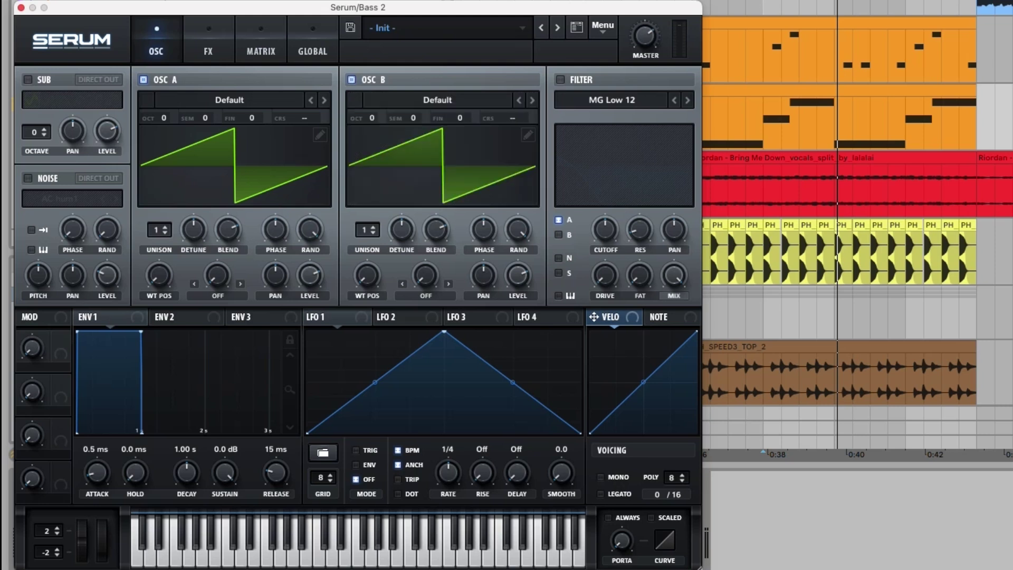
drag(163, 118, 163, 136)
drag(372, 118, 371, 136)
Load the Analog Basic Shapes wavetable in oscillators A and B and move both wavetable positions to the saw shape.
click(229, 101)
mouse_move(222, 119)
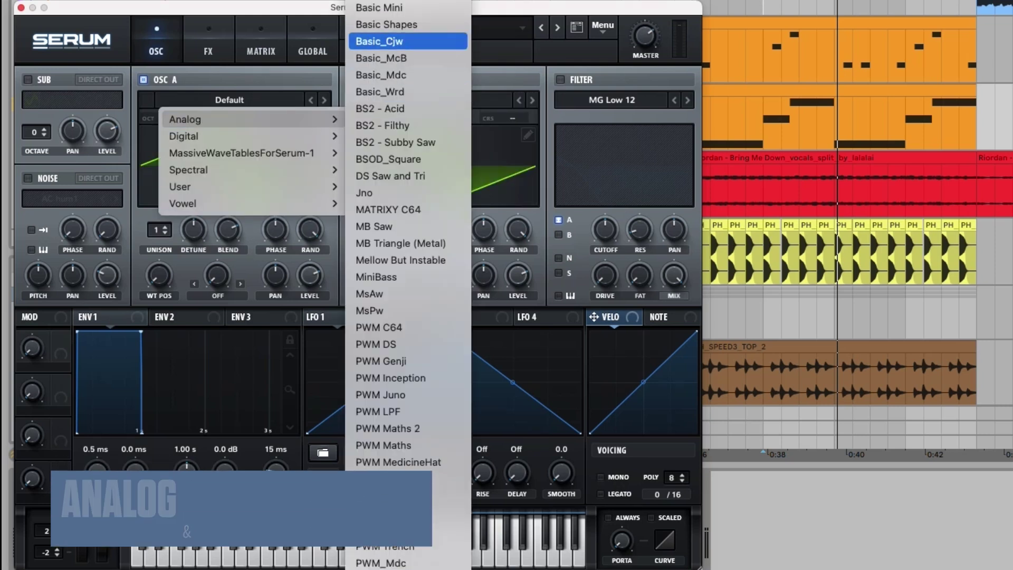
click(390, 25)
click(437, 100)
mouse_move(396, 117)
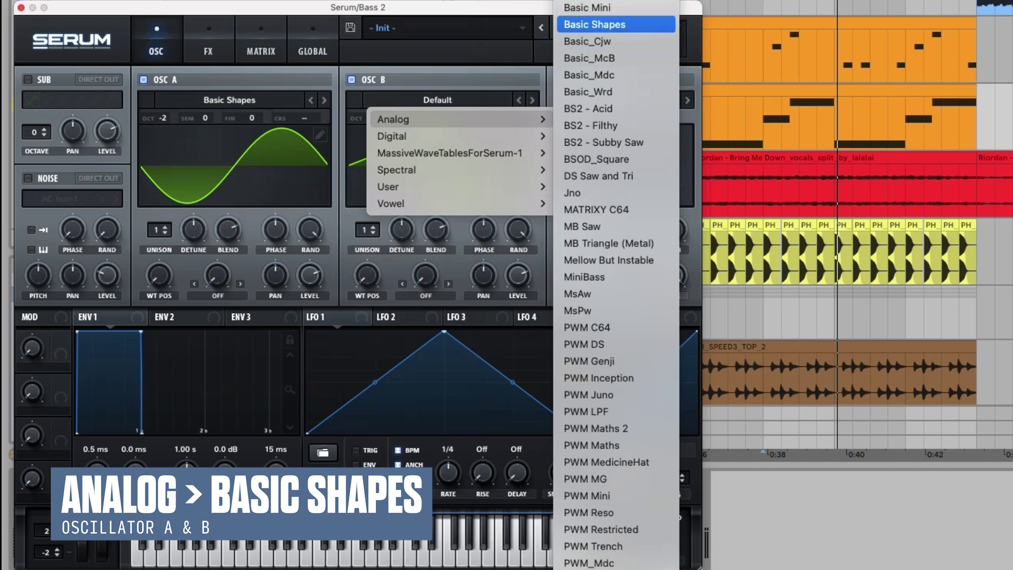
click(599, 25)
drag(159, 275, 159, 270)
drag(367, 275, 367, 270)
Enable the MG Low 18 filter with key tracking for all sources and lower its cutoff while the bass plays.
click(561, 79)
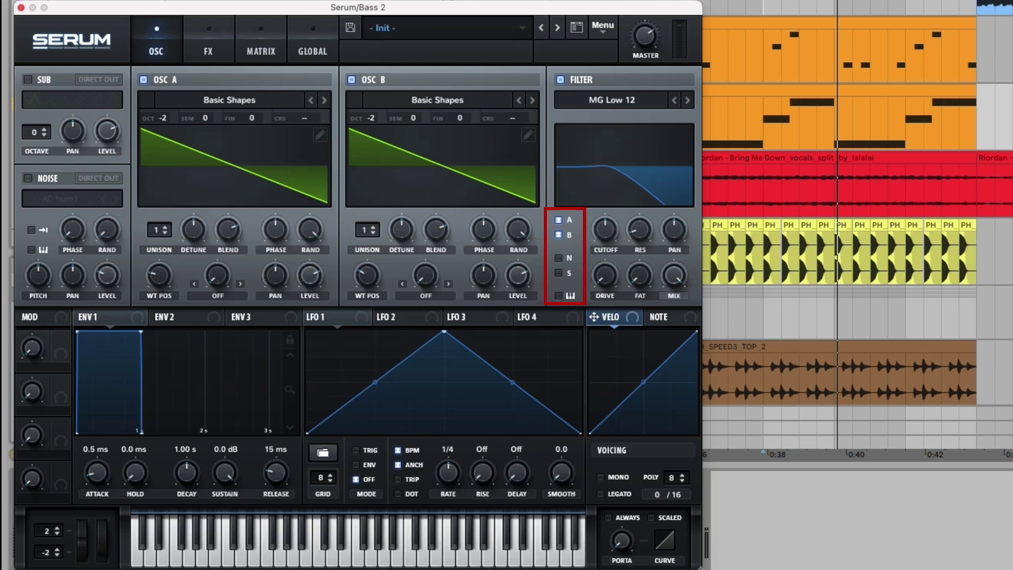
click(558, 273)
click(688, 100)
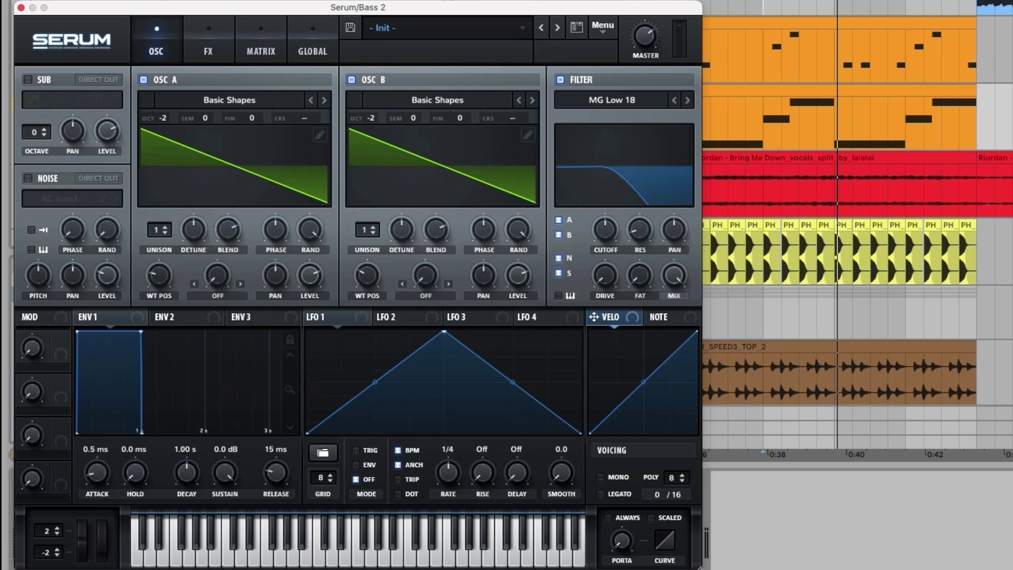
key(space)
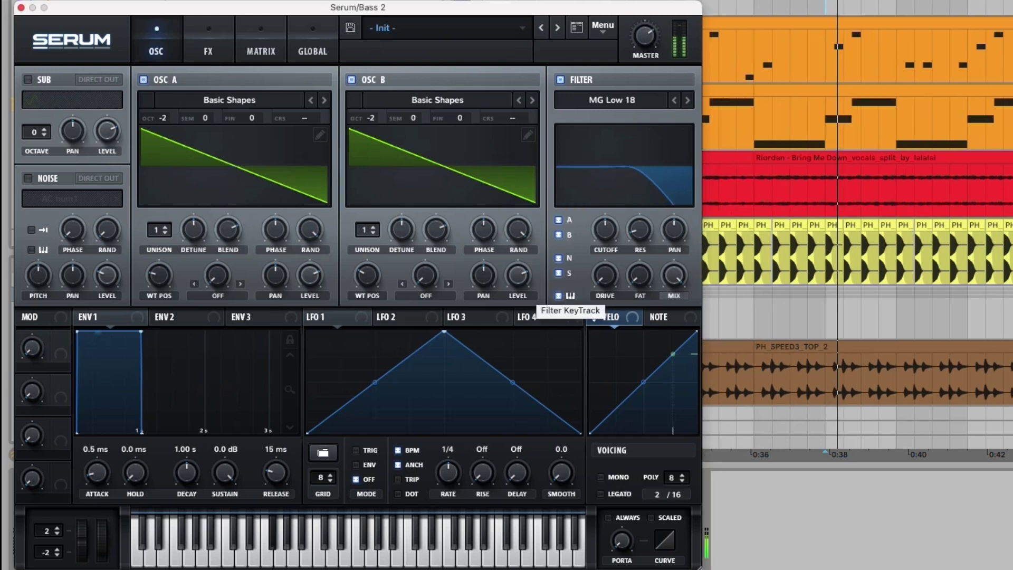
drag(605, 229, 605, 242)
key(space)
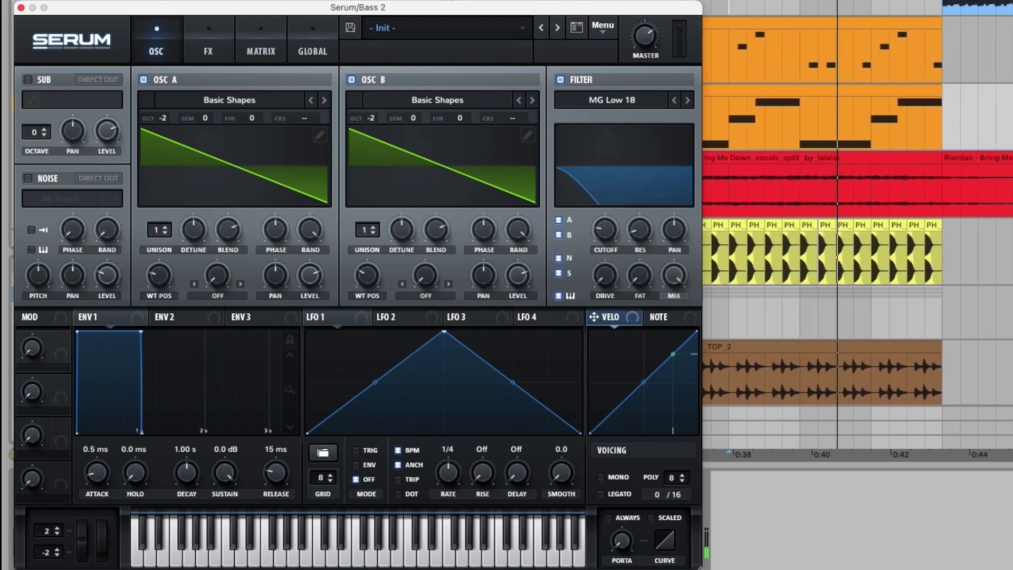
Set the fine tuning of oscillator A to -29 and oscillator B to 30.
drag(251, 117, 251, 130)
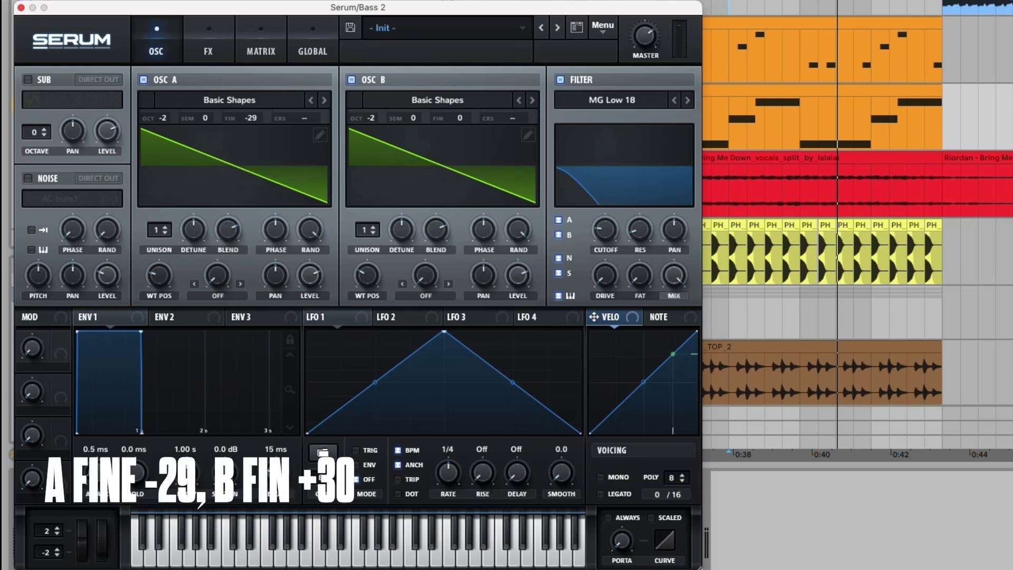
drag(459, 117, 459, 107)
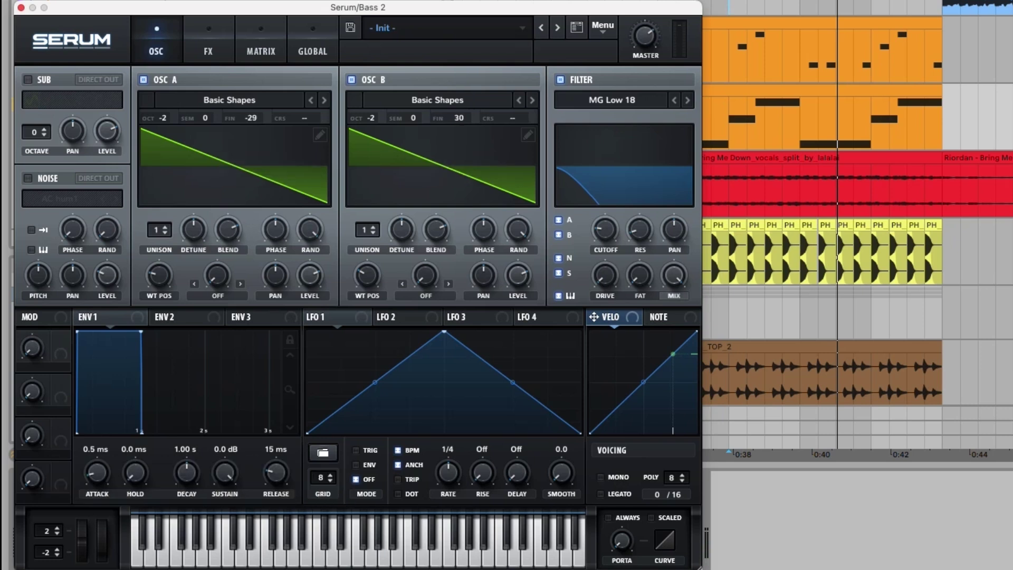
Raise the filter's resonance and drive, and adjust its cutoff while listening to the bass.
key(space)
mouse_move(640, 230)
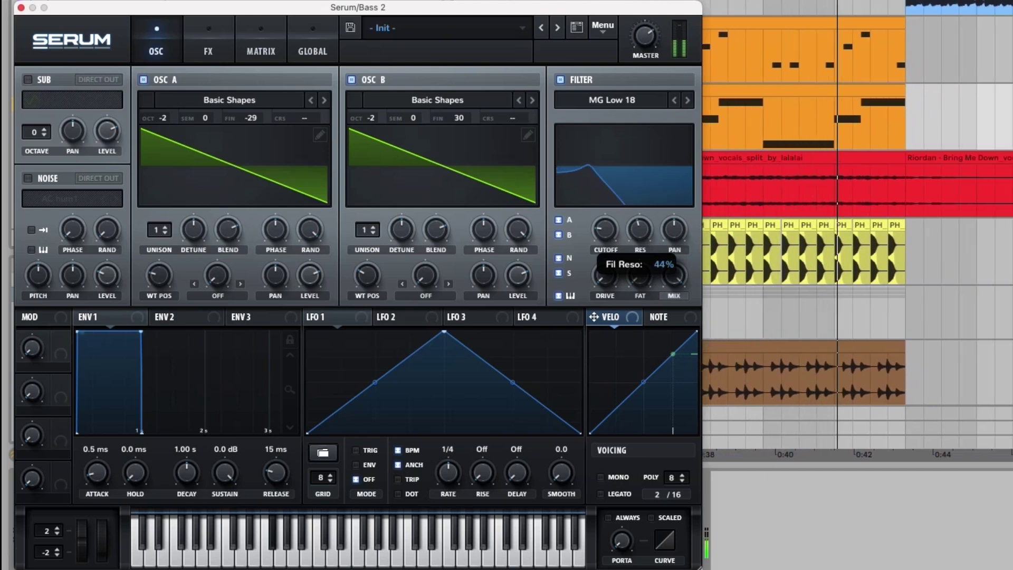
drag(640, 230, 640, 233)
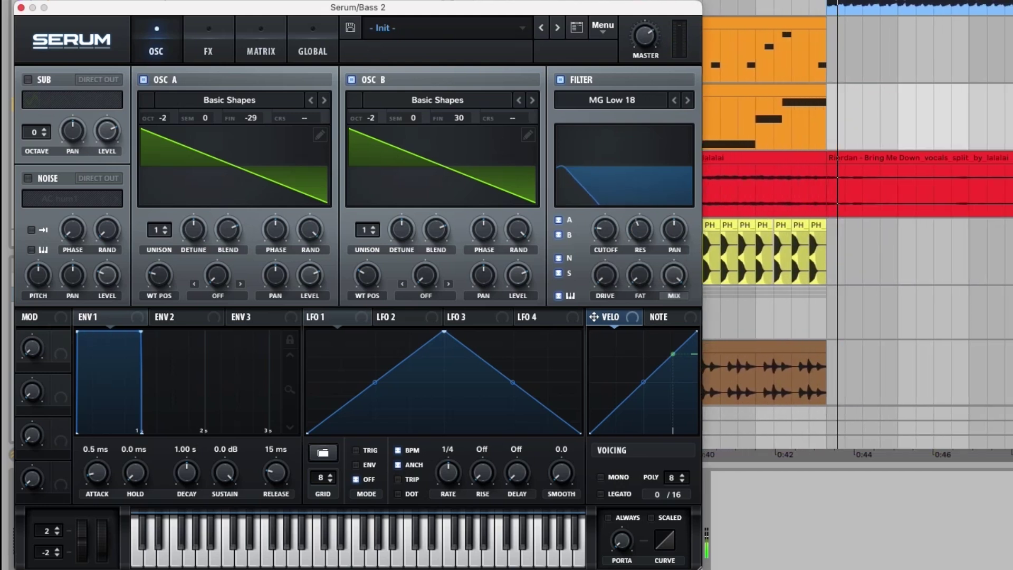
drag(606, 275, 605, 266)
mouse_move(605, 230)
mouse_down()
mouse_move(605, 217)
mouse_move(605, 226)
mouse_move(640, 227)
mouse_move(640, 217)
mouse_move(608, 232)
mouse_up()
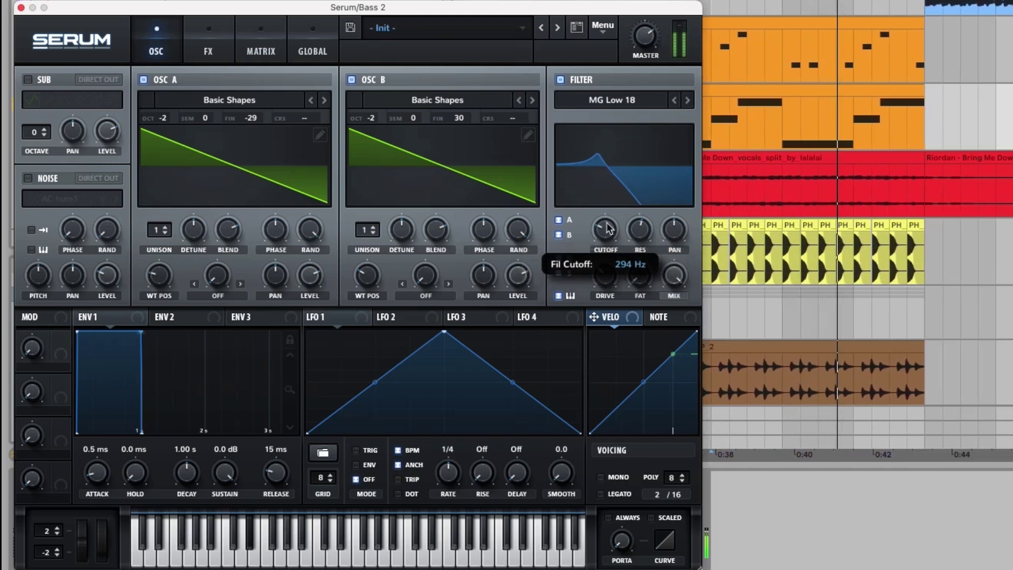
drag(609, 233, 608, 230)
Compare the bass with filter key tracking off and on, readjusting the cutoff during playback.
click(559, 296)
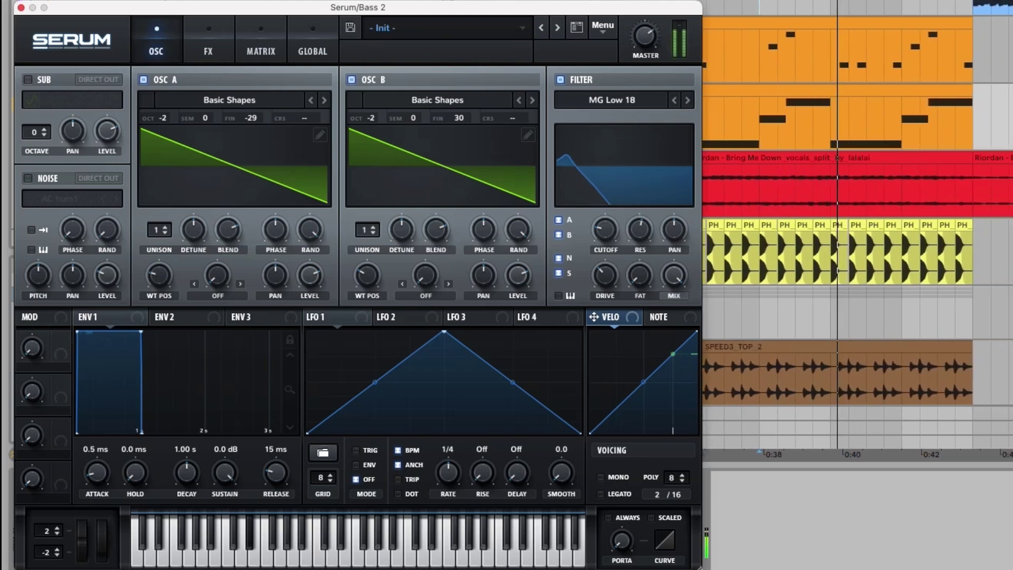
drag(606, 230, 606, 216)
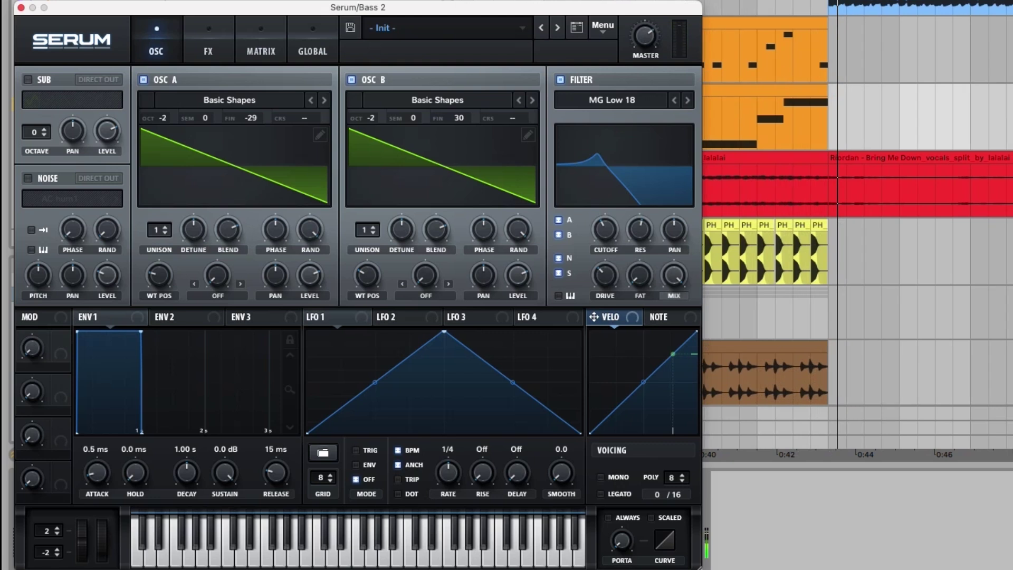
key(space)
drag(606, 230, 606, 224)
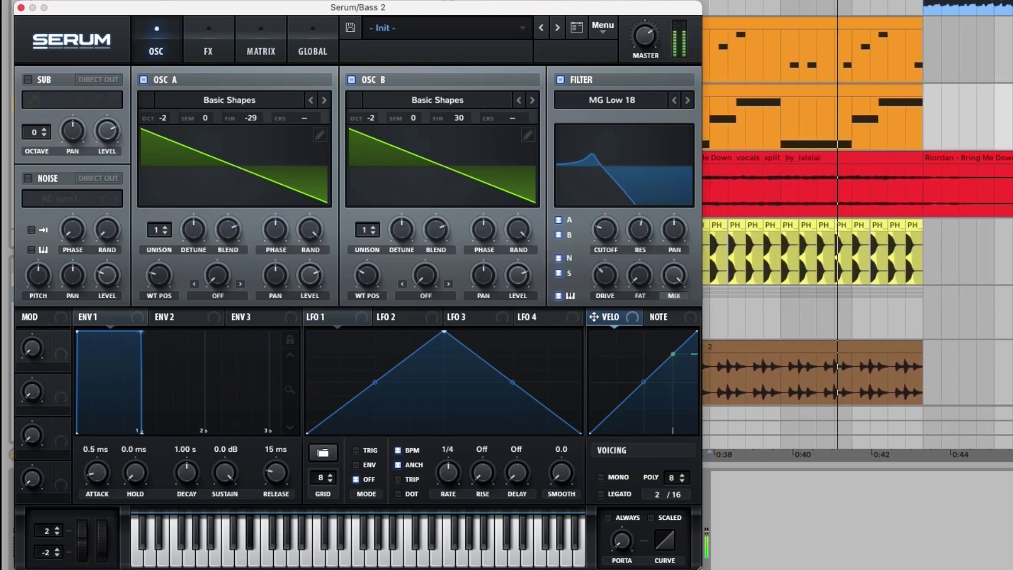
key(space)
key(space)
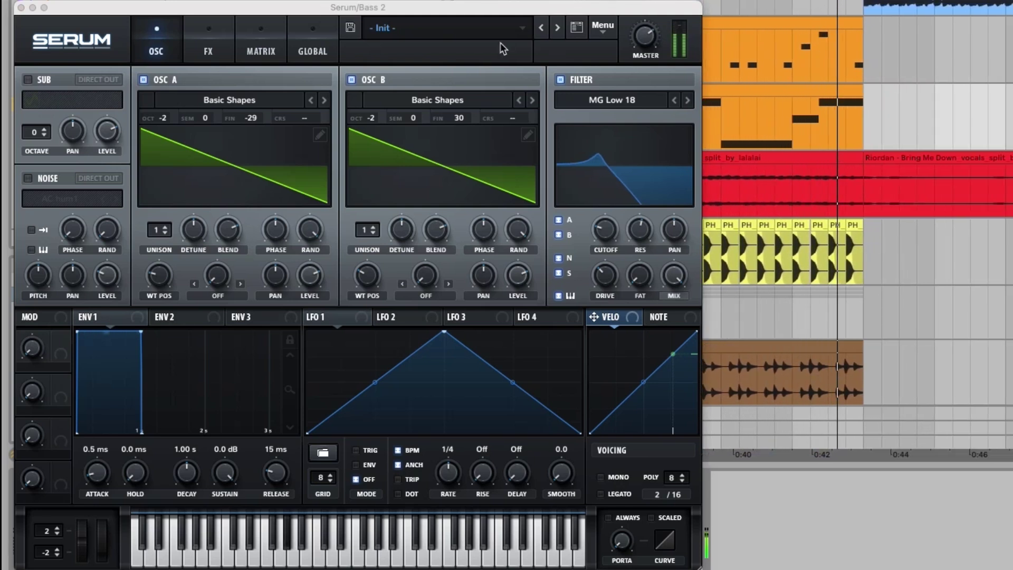
Load the Reese- Reese 101 preset on Bass 2 and choose MG Low 24 as the filter type.
click(465, 28)
mouse_move(398, 46)
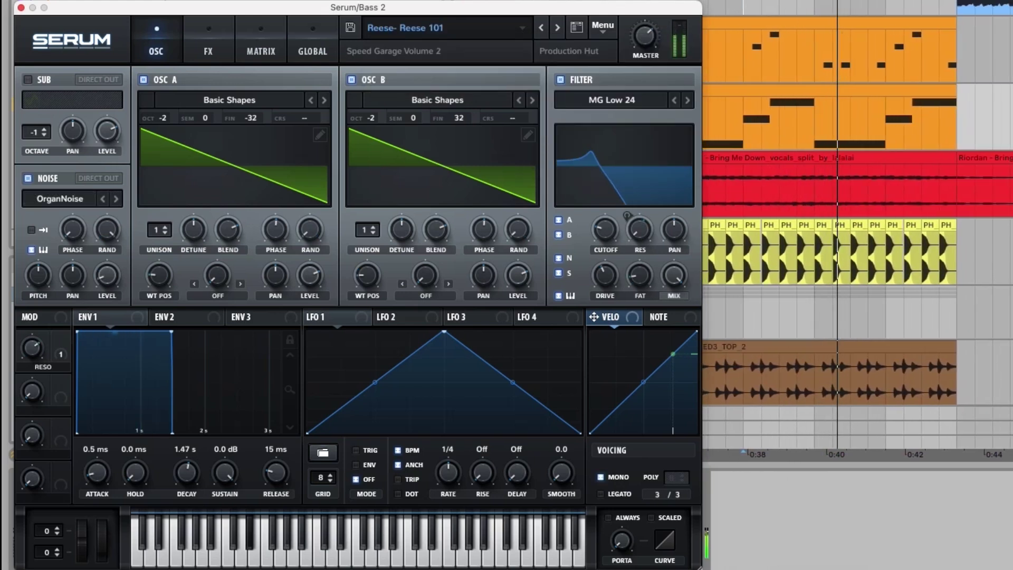
click(612, 99)
mouse_move(607, 119)
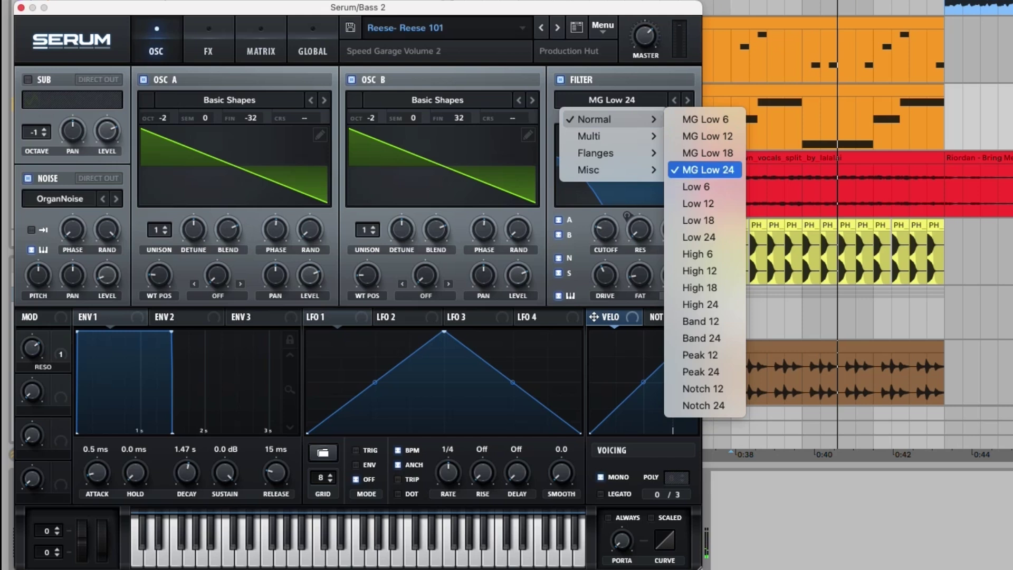
click(707, 169)
Review the Reese preset's Hyper/Dimension and Chorus effects, and return to the oscillators to hear the sound.
click(209, 45)
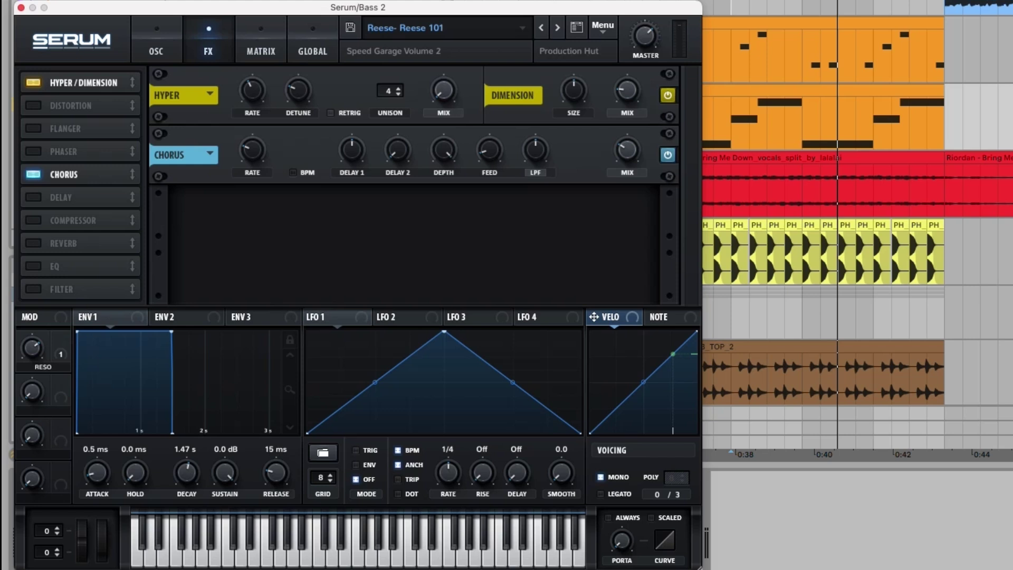
click(156, 45)
key(space)
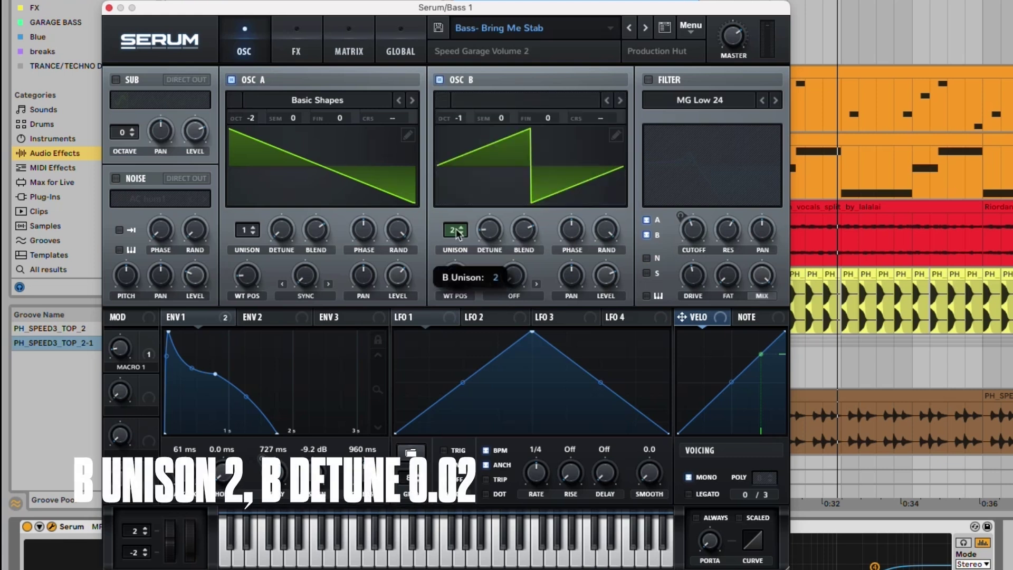
In Bass 1's Serum, set oscillator B's detune to 0.02 and turn on the MG Low 24 filter.
click(491, 231)
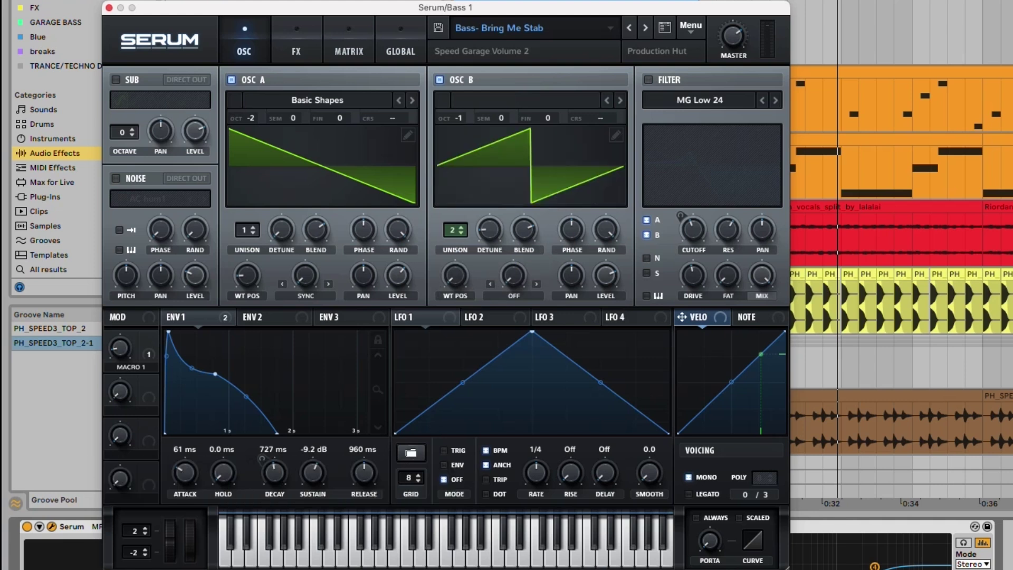
click(648, 79)
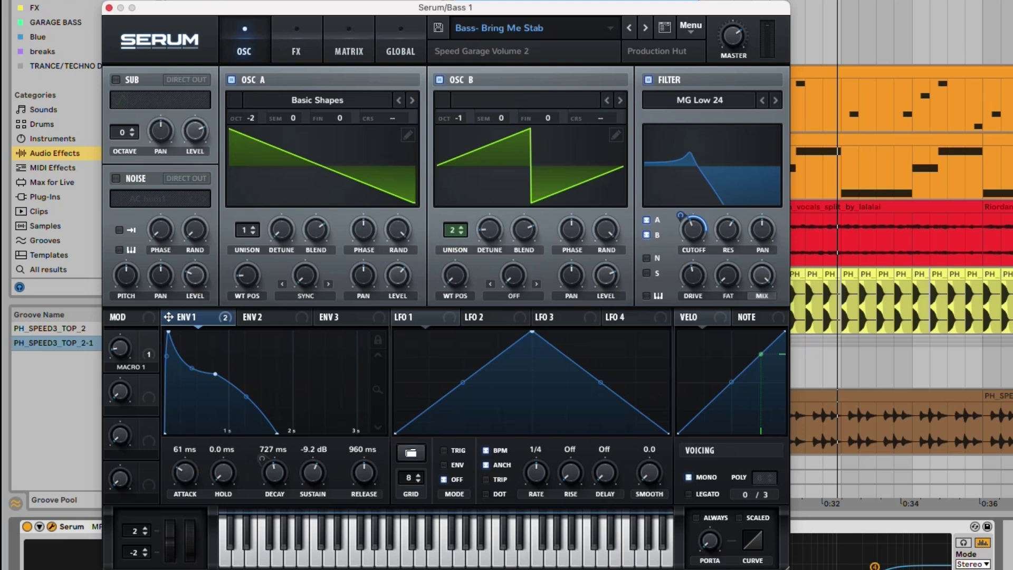
Reshape envelope 1 to about 1.14 s decay and -8.4 dB sustain, and open Bass 1's effects chain.
drag(215, 373, 245, 391)
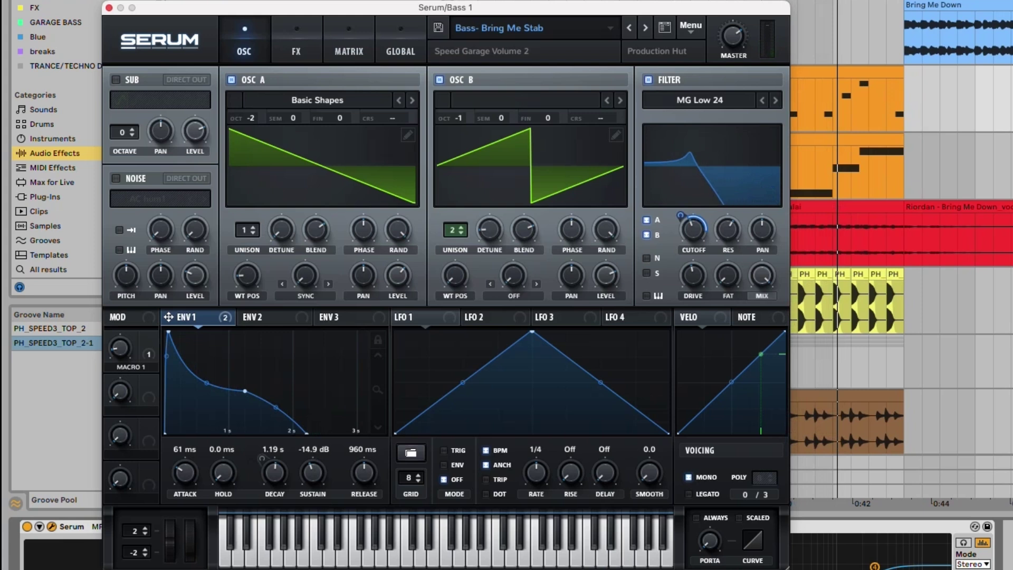
drag(245, 391, 334, 375)
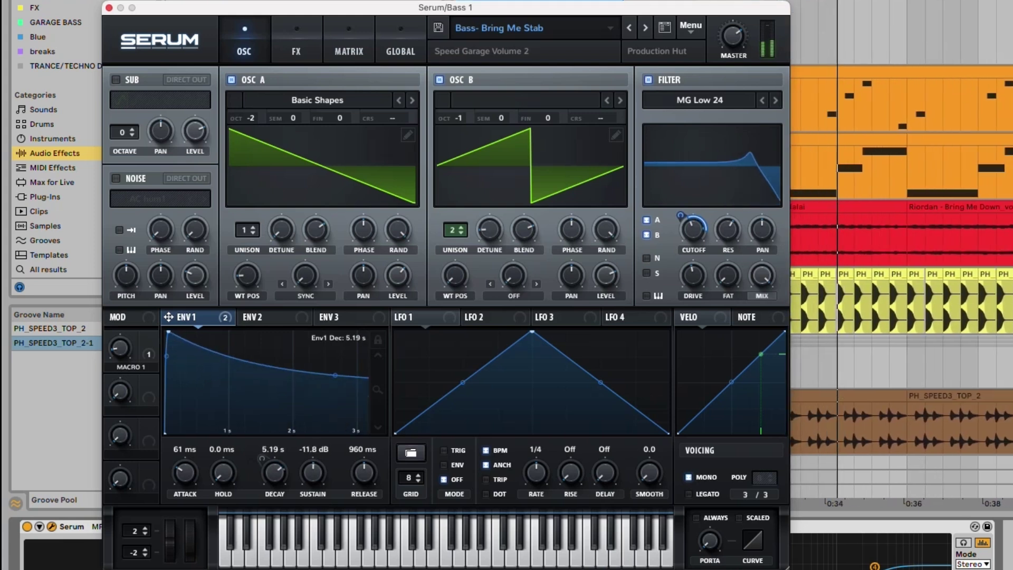
drag(423, 381, 242, 371)
click(297, 47)
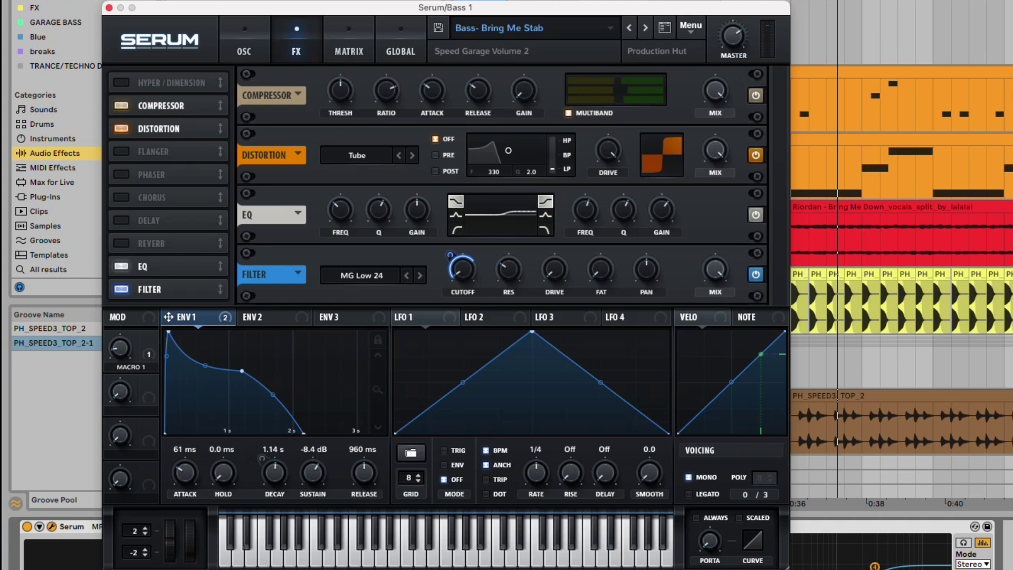
Bypass Bass 1's distortion, EQ and filter effects to hear the multiband compressor alone, and check the oscillators before returning to the effects.
click(756, 156)
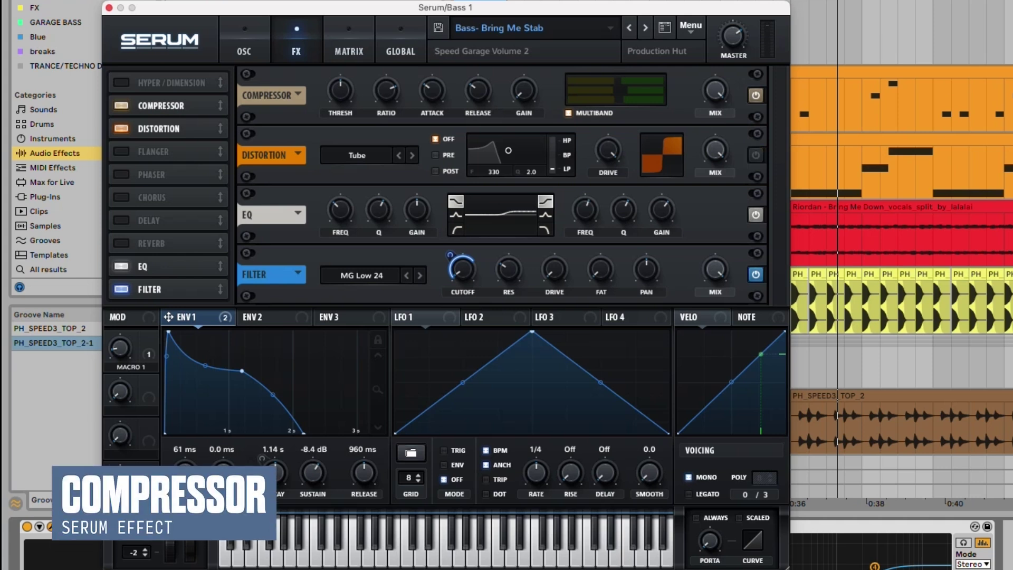
click(756, 275)
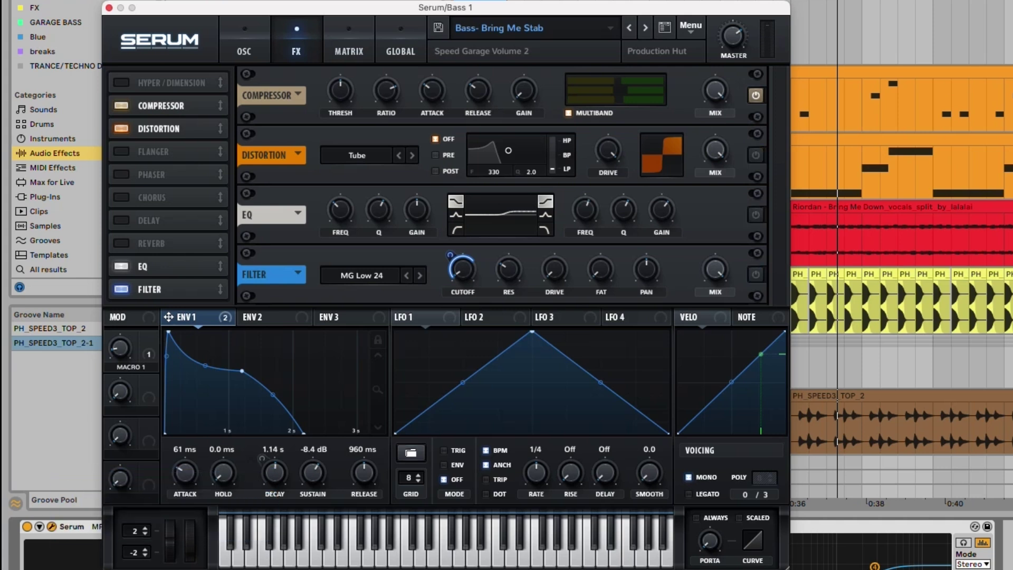
click(756, 95)
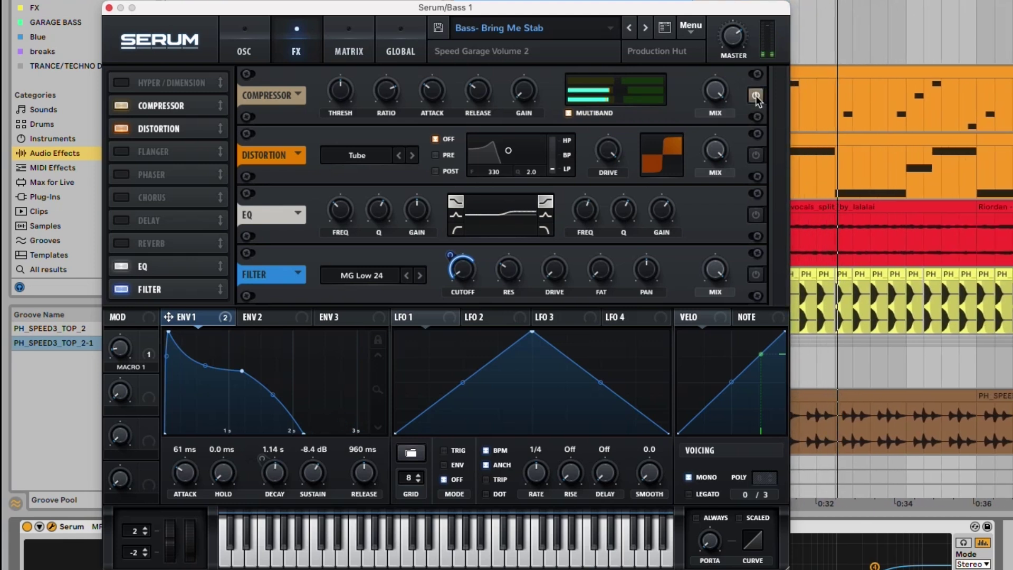
click(244, 47)
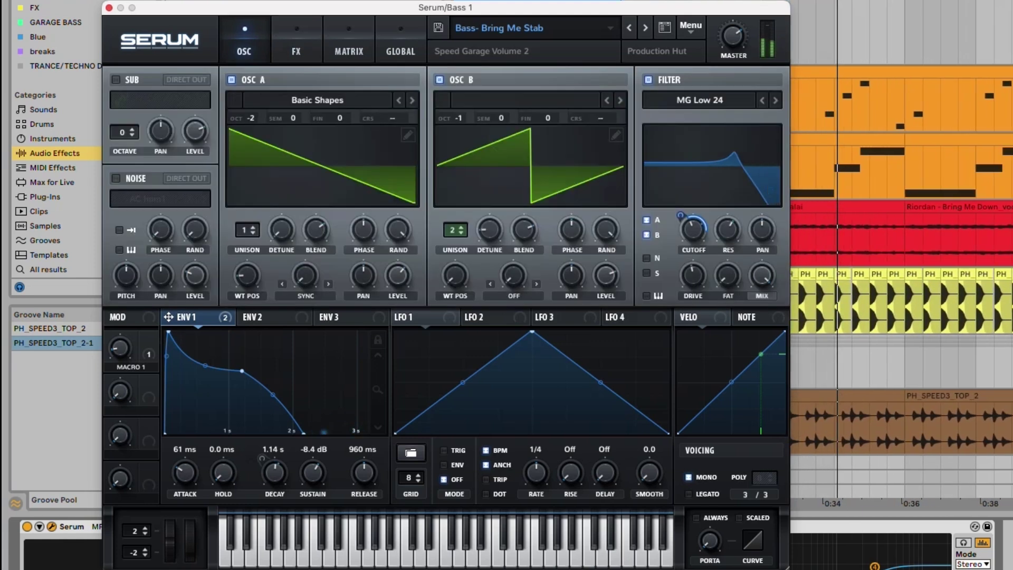
click(297, 48)
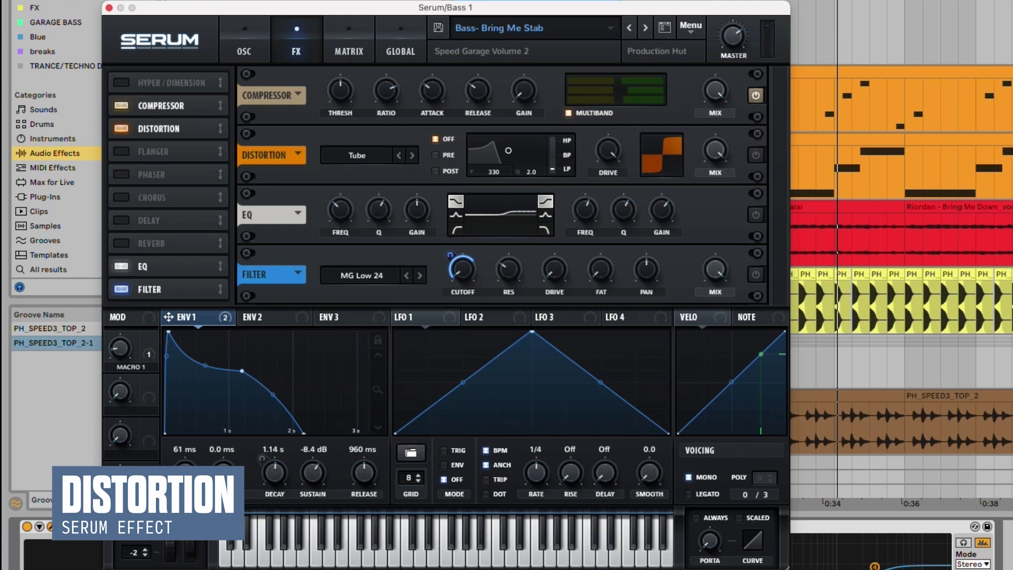
Re-enable the distortion, EQ and MG Low 24 filter in turn during playback, and compare the effects chain with the oscillator settings.
click(757, 155)
key(space)
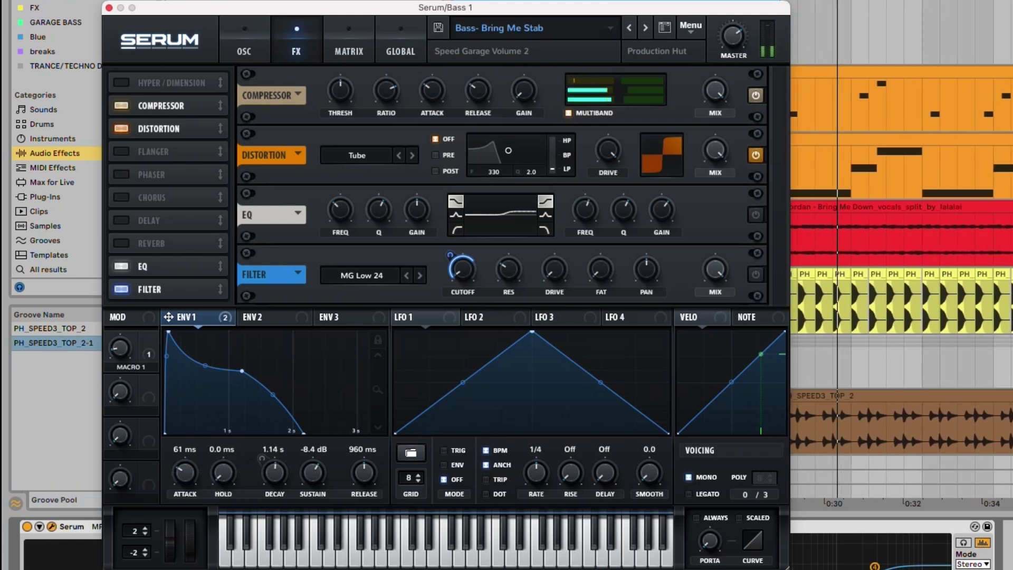
click(756, 214)
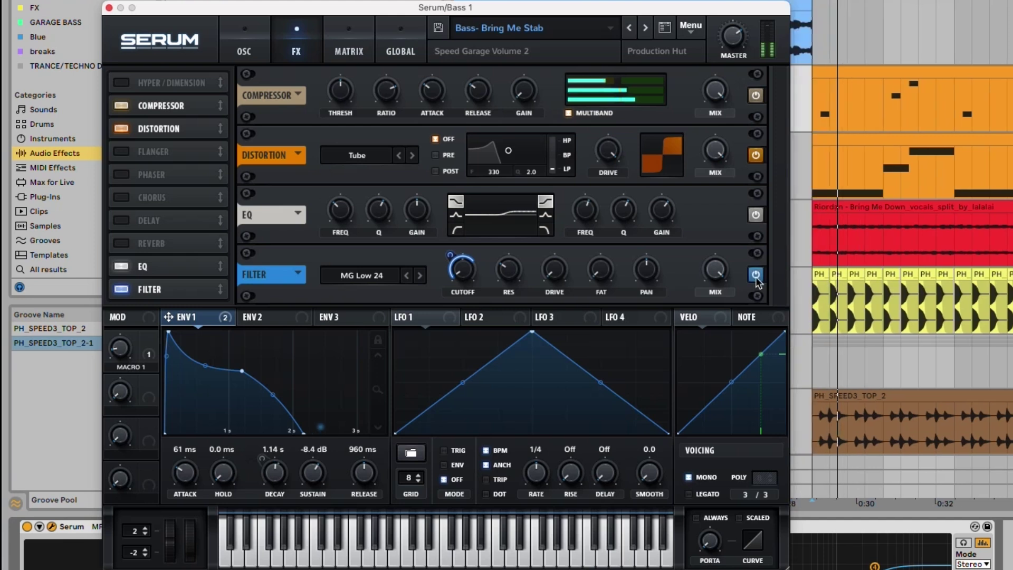
click(243, 52)
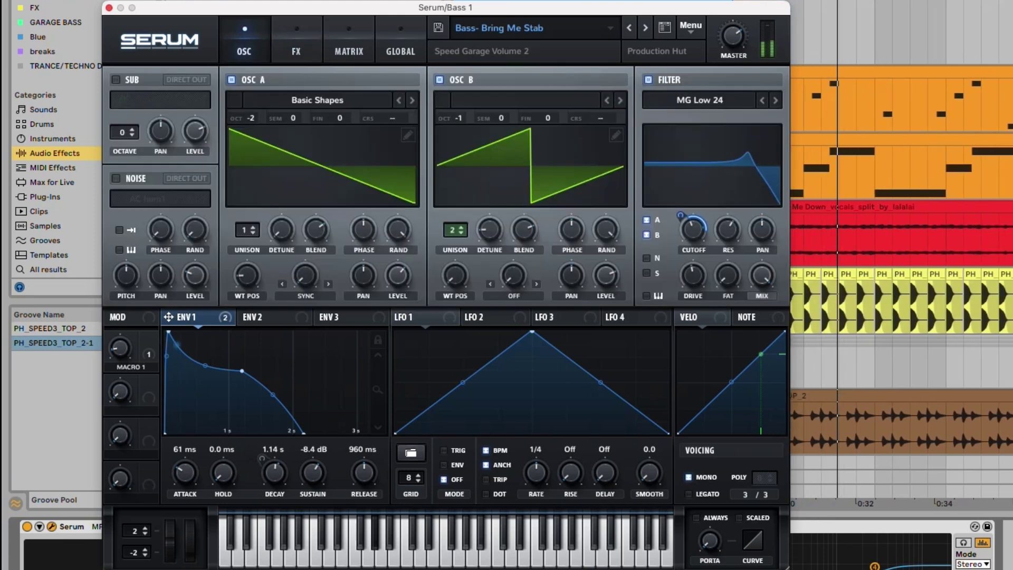
click(296, 51)
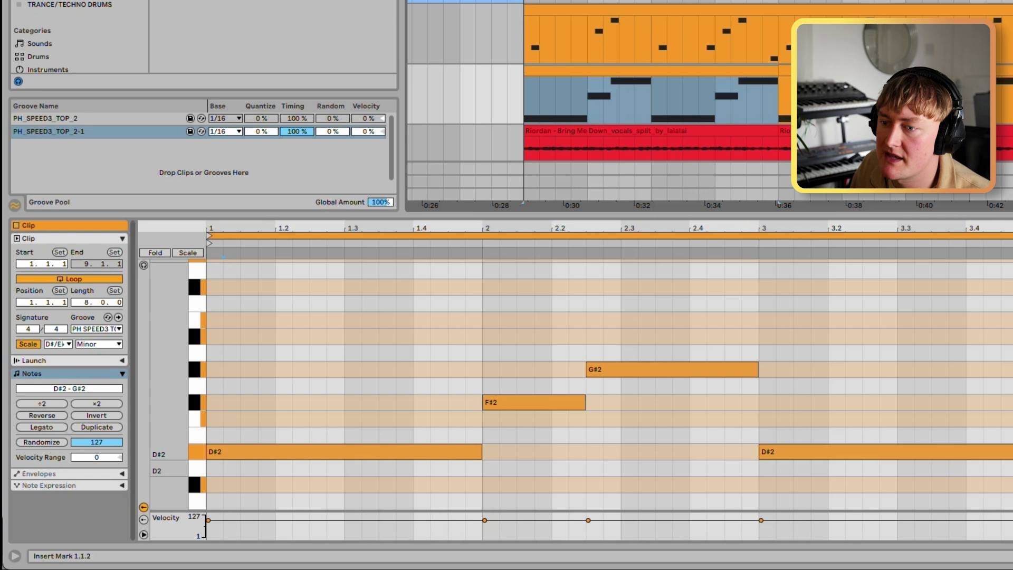
Select the first D#2, F#2 and G#2 notes in turn in Bass 2's MIDI clip to review its pattern.
drag(238, 515, 291, 479)
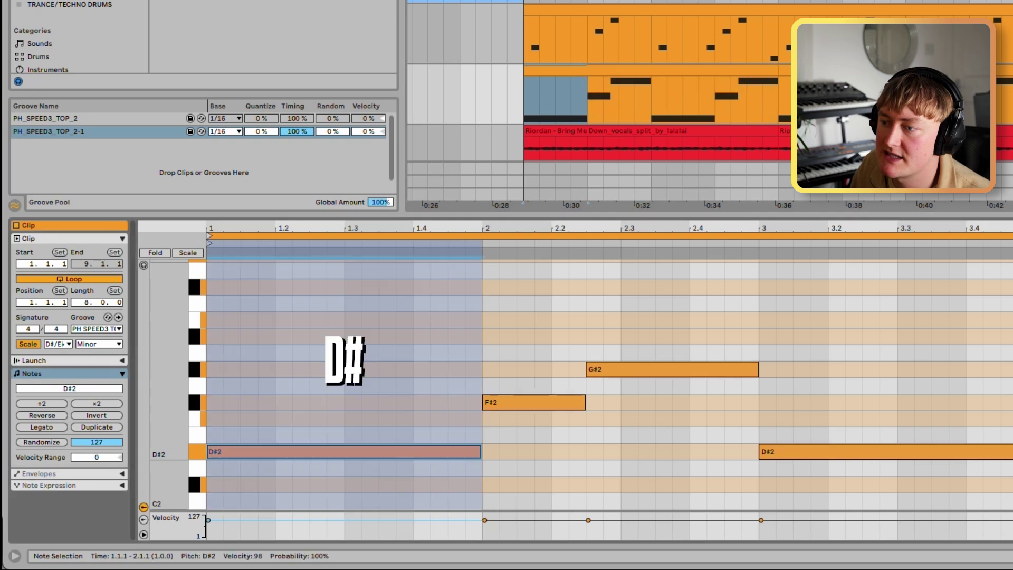
drag(509, 386, 549, 449)
drag(628, 319, 665, 387)
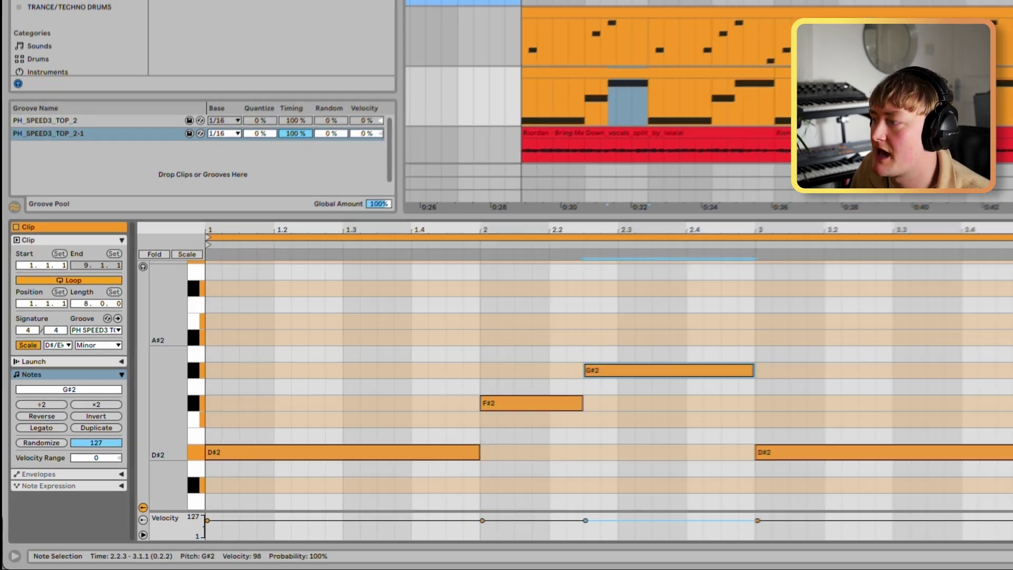
Open Bass 1's MIDI clip, select its F#2 and G#2 notes and the D#2-F#2-G#2 group around bar 4, and play the pattern.
click(648, 72)
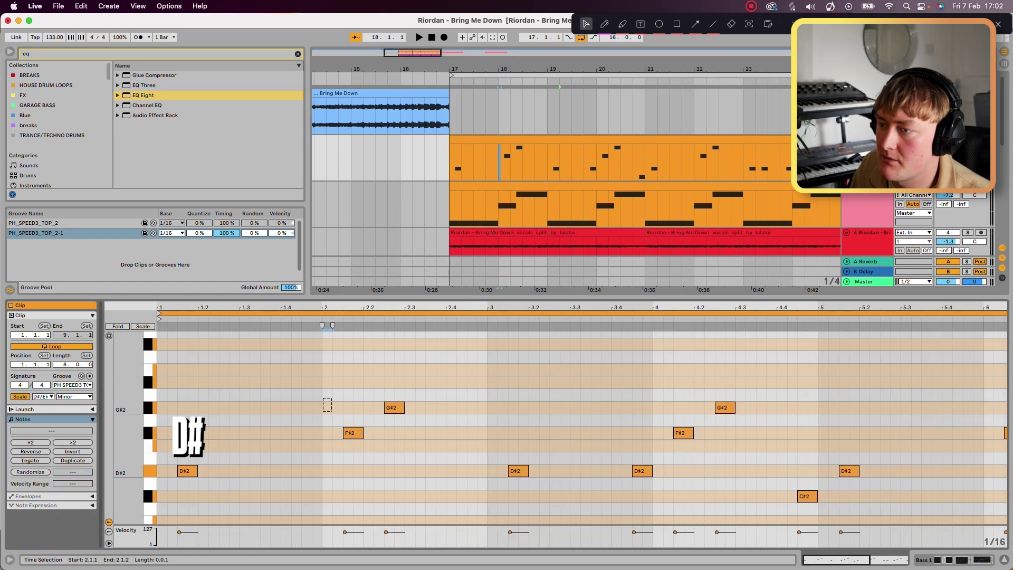
drag(332, 412, 382, 446)
scroll(377, 422, right, 1)
drag(372, 394, 425, 419)
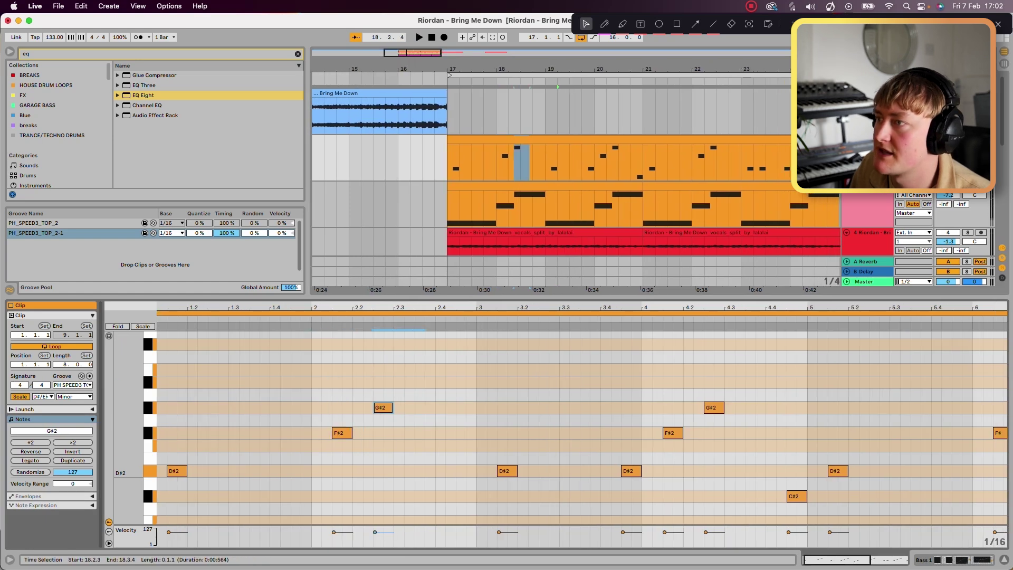
drag(481, 385, 629, 525)
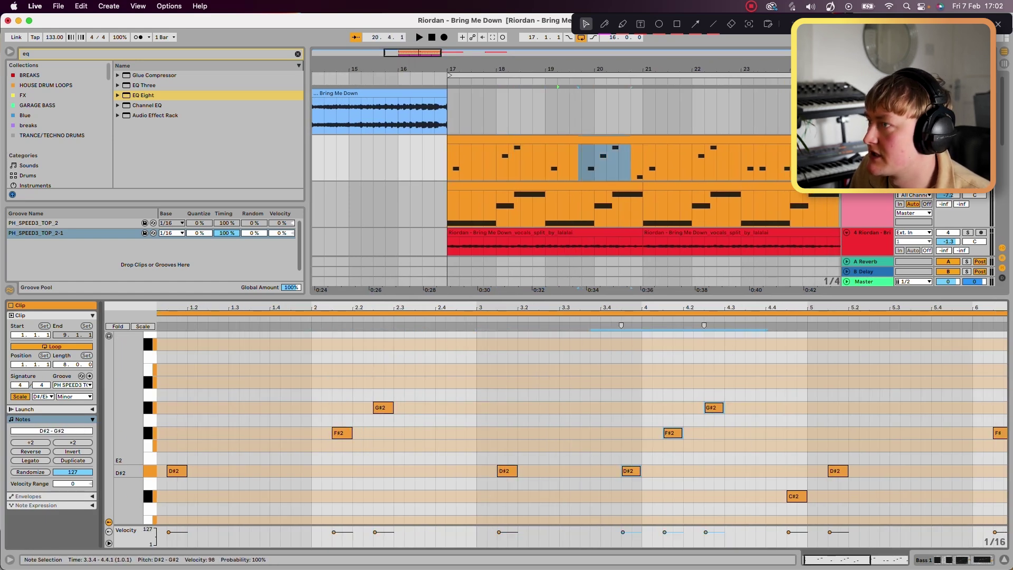
key(space)
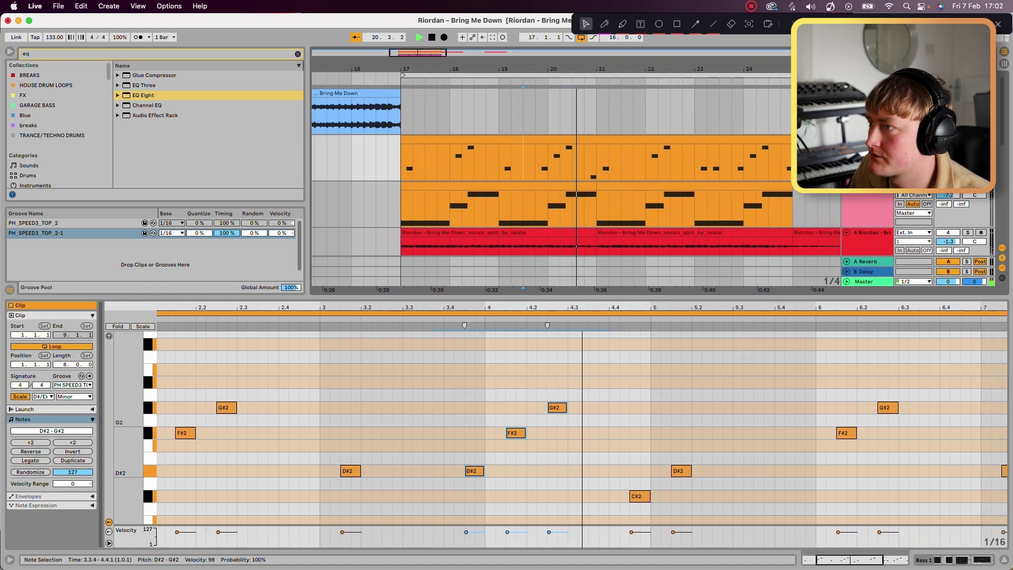